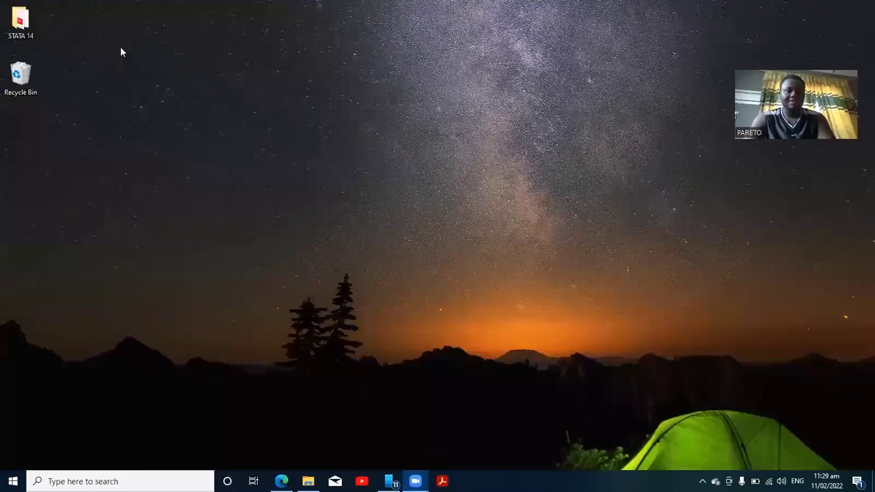
Open the STATA 14 folder on the desktop, launch the SetupStata14 installer and allow it to run.
double_click(33, 26)
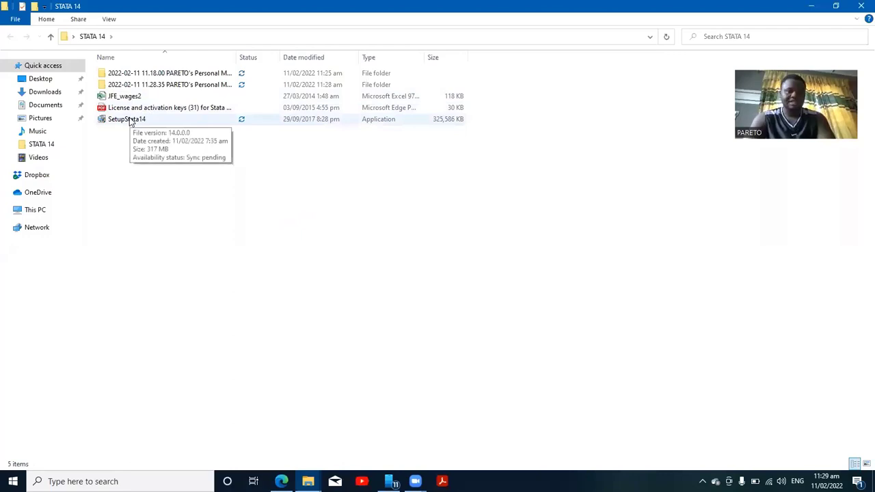
double_click(131, 121)
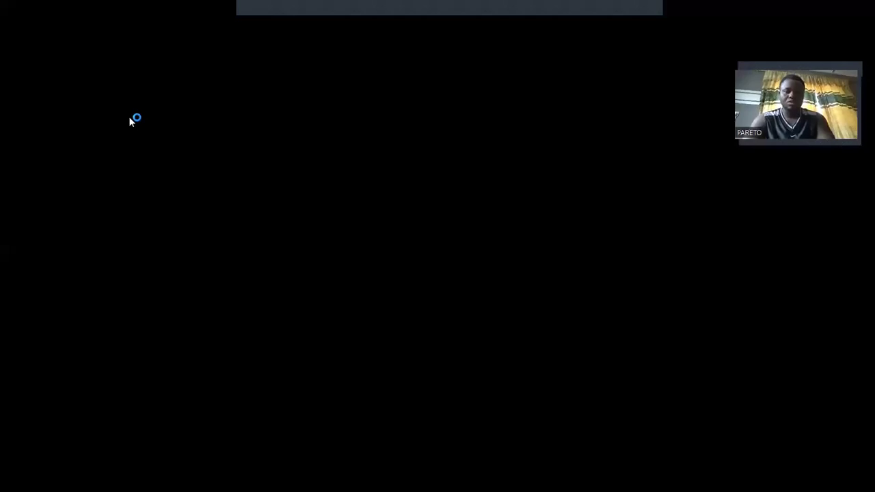
click(361, 318)
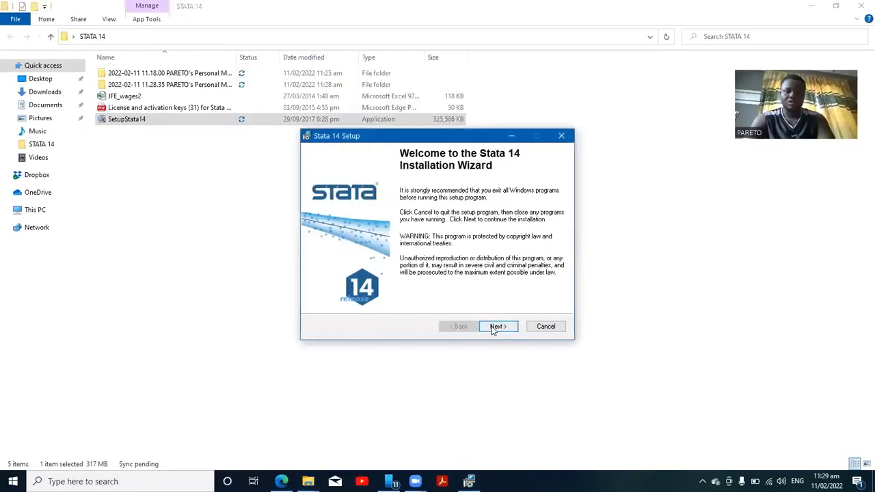
Start the Stata 14 installation wizard and accept the license agreement.
click(494, 328)
click(439, 297)
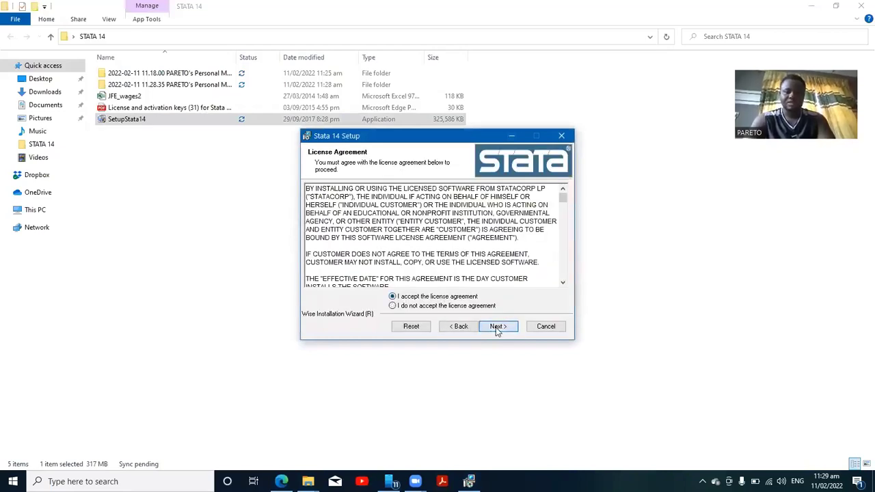
click(498, 327)
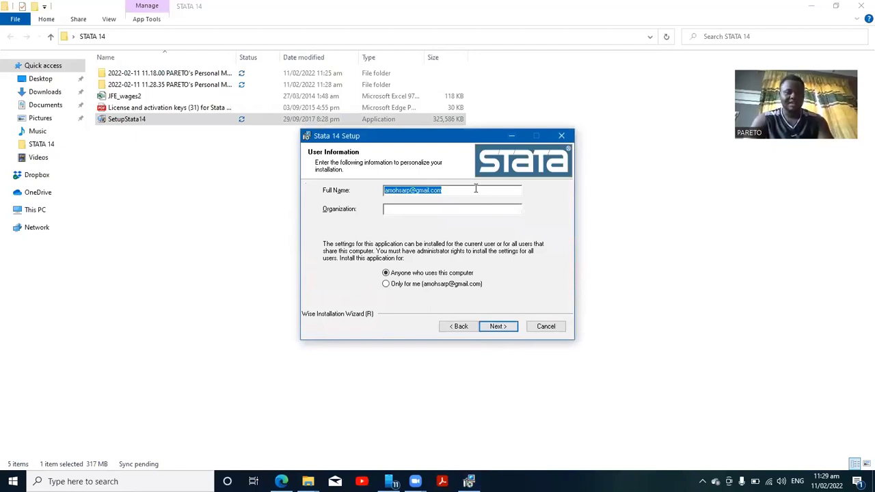
Enter the user's full name and organization in the setup's user information and proceed with installation for anyone using this computer.
text(Pareto)
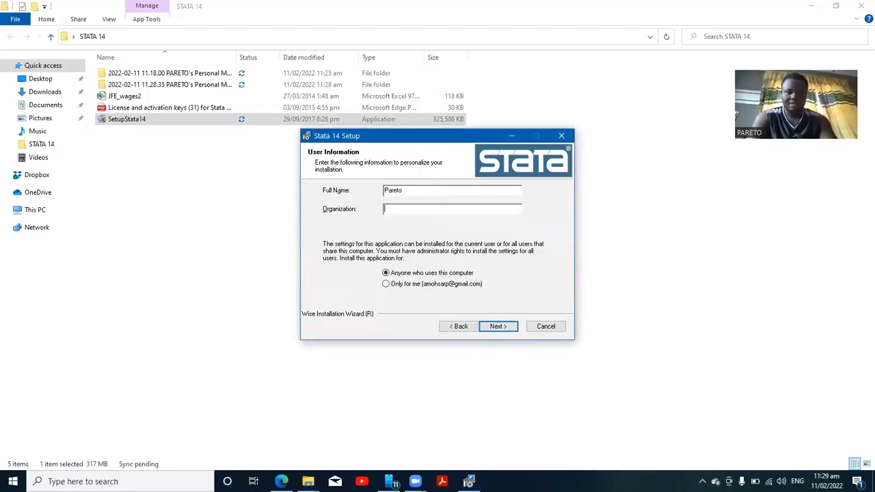
text(paret)
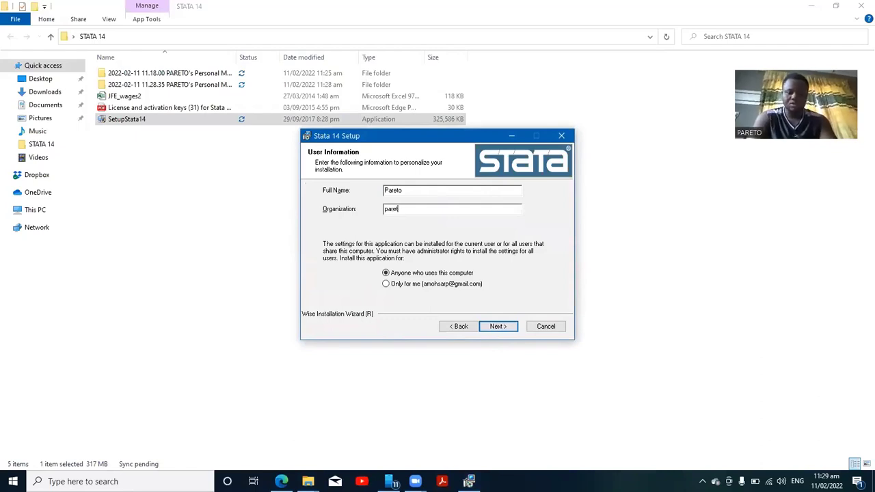
text(o org)
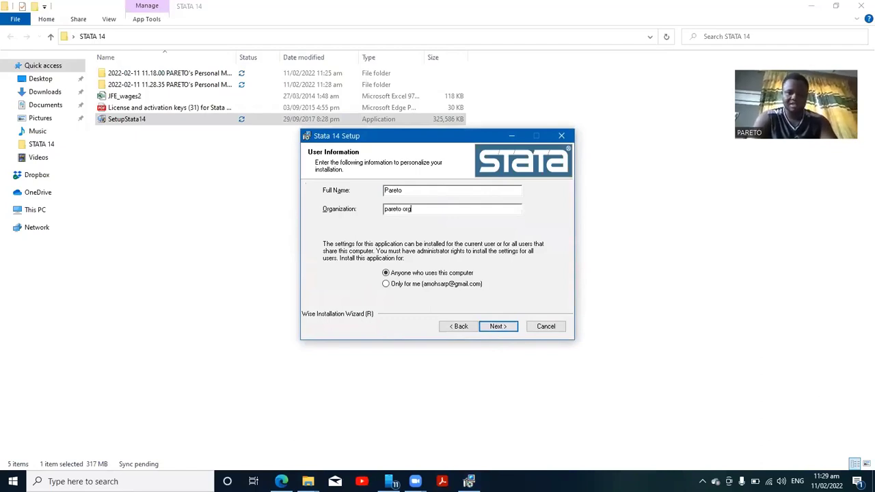
click(506, 327)
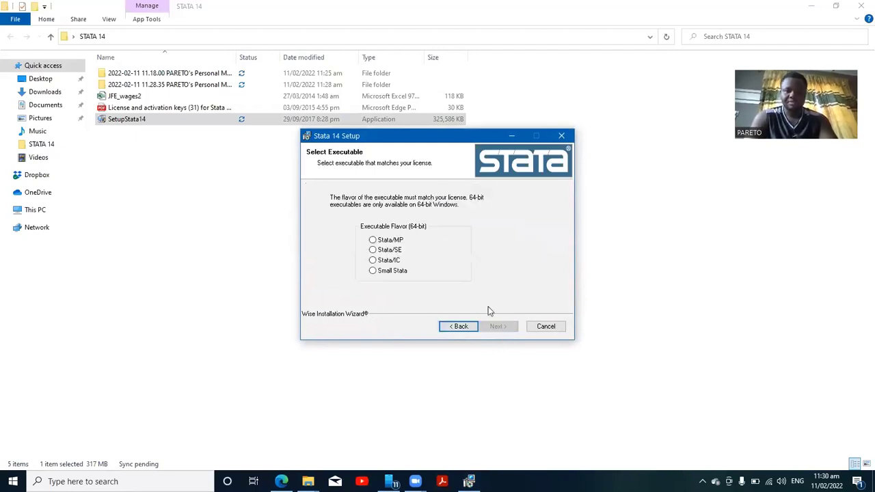
Choose the Stata/IC executable flavor and keep the default destination folder C:\Program Files (x86)\Stata14\.
click(396, 261)
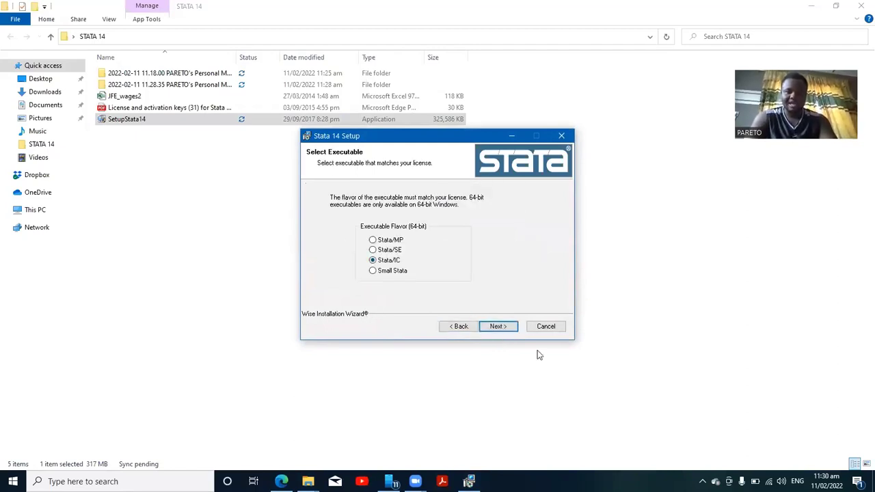
click(503, 326)
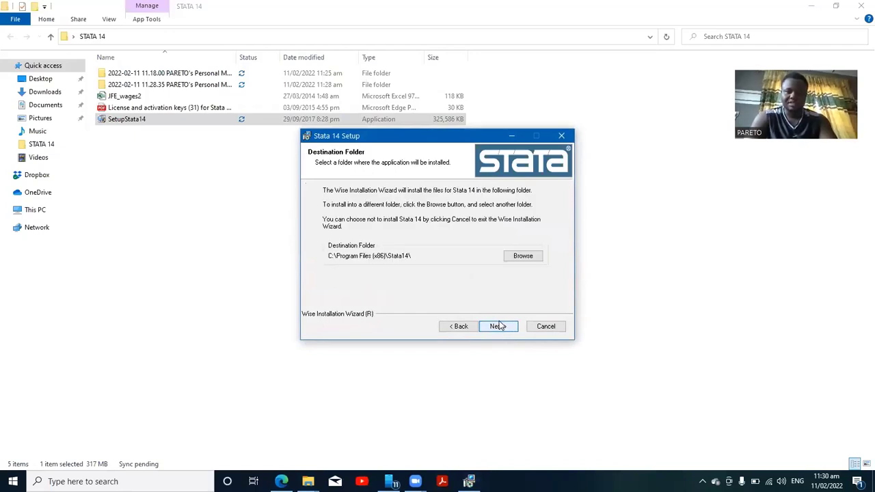
click(500, 327)
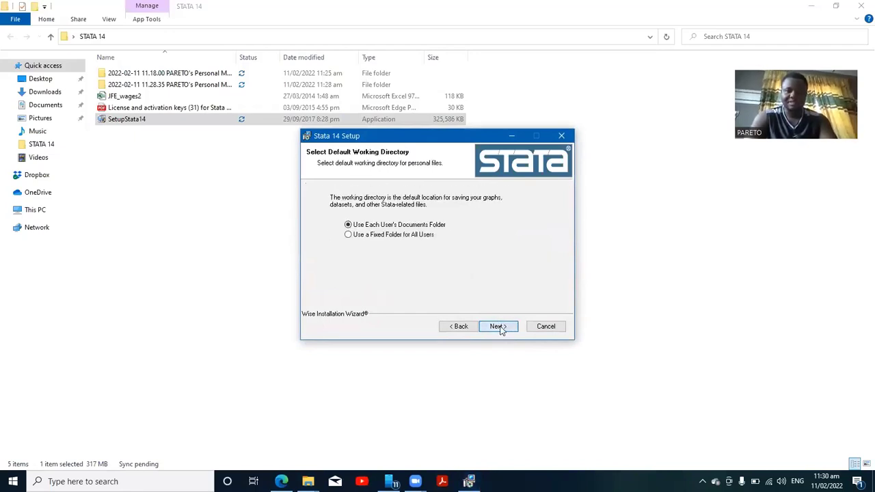
Keep each user's Documents folder as the default working directory and complete the Stata 14 installation.
click(501, 327)
click(499, 327)
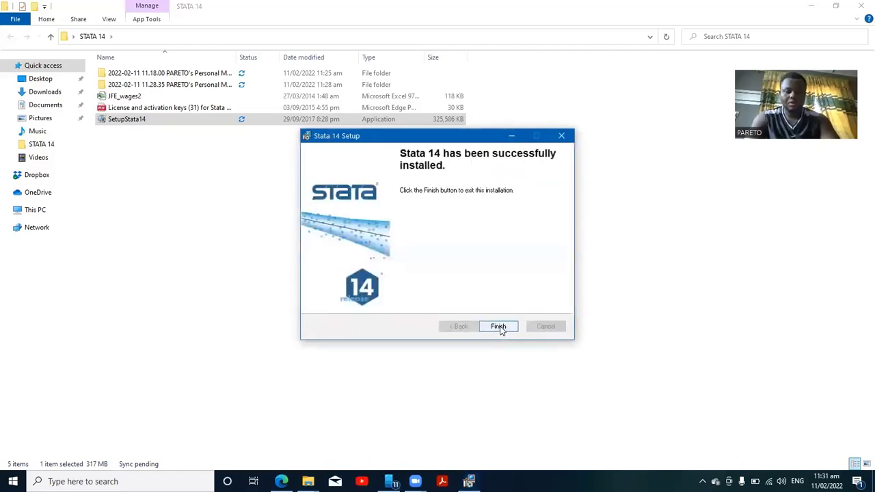
click(499, 326)
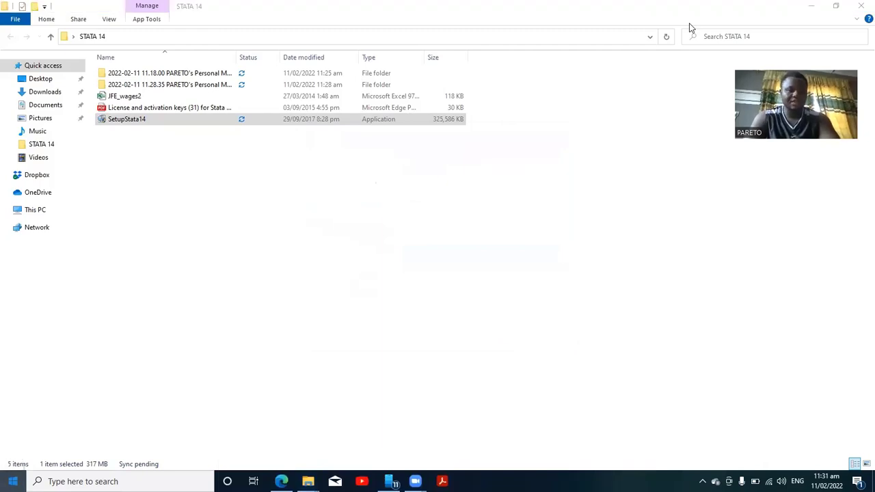
Launch the newly installed StataIC 14 (64-bit) to bring up its license initialization dialog.
click(13, 481)
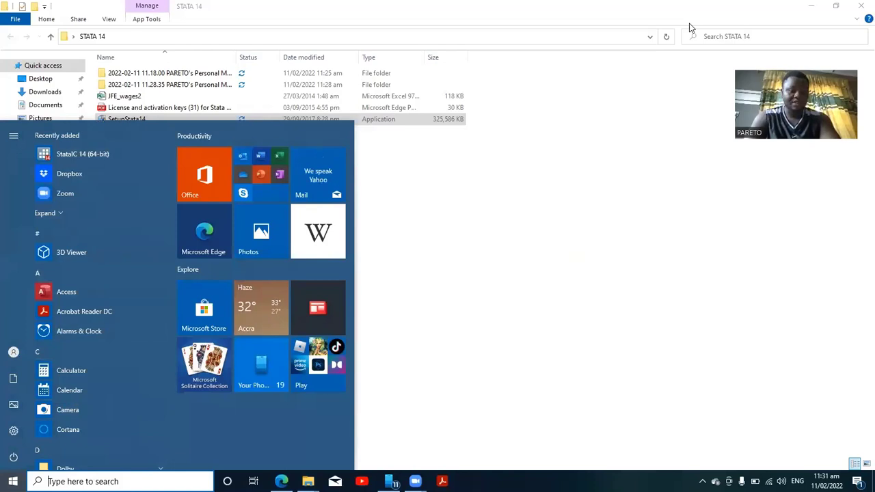
click(97, 158)
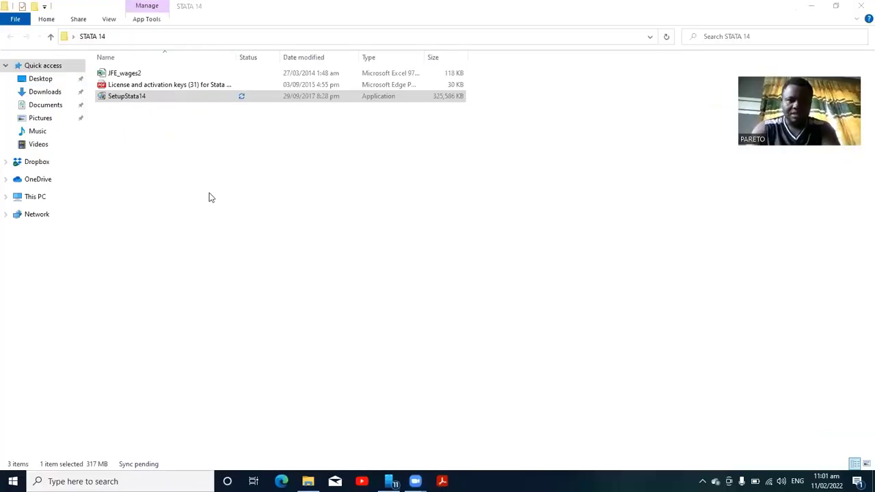
mouse_move(663, 293)
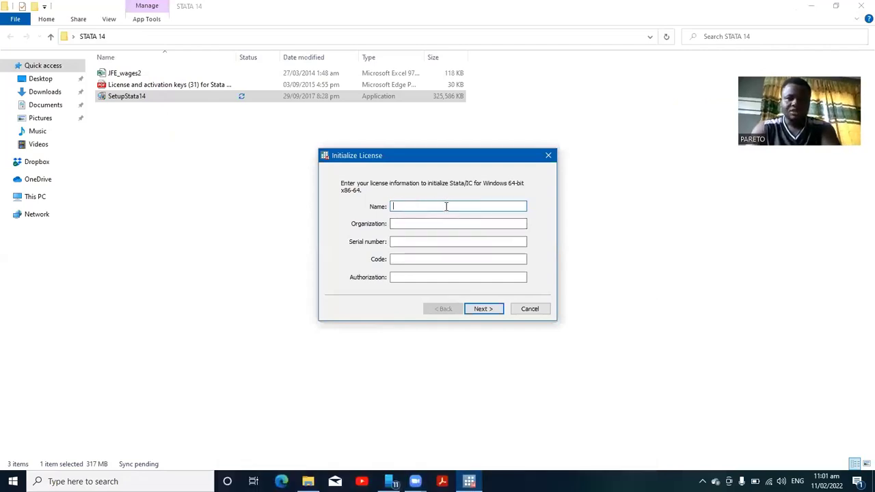
Arrange the license and activation keys PDF beside the Initialize License dialog, with the PDF wide enough to show the full code.
scroll(438, 246, up, 4)
scroll(438, 247, up, 5)
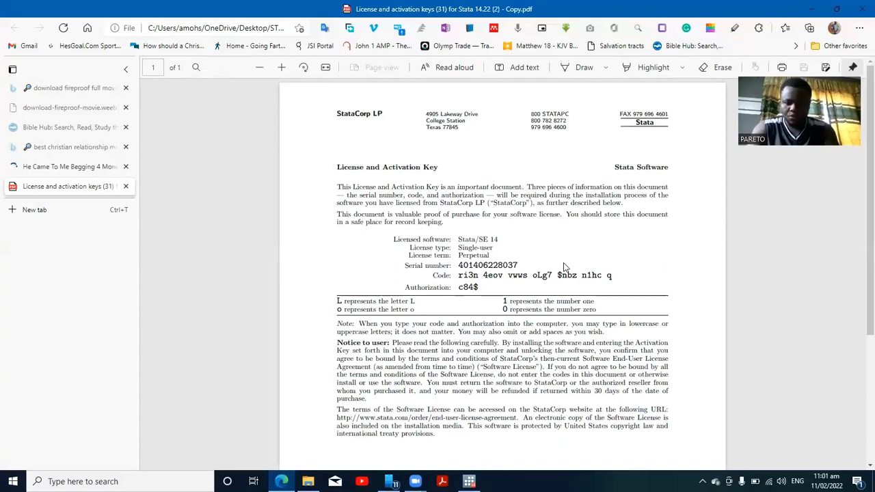
key(super+Left)
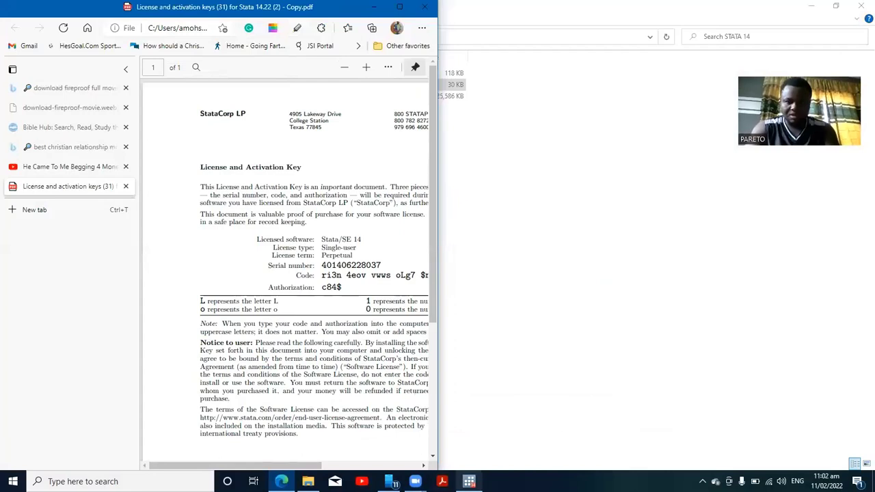
click(469, 481)
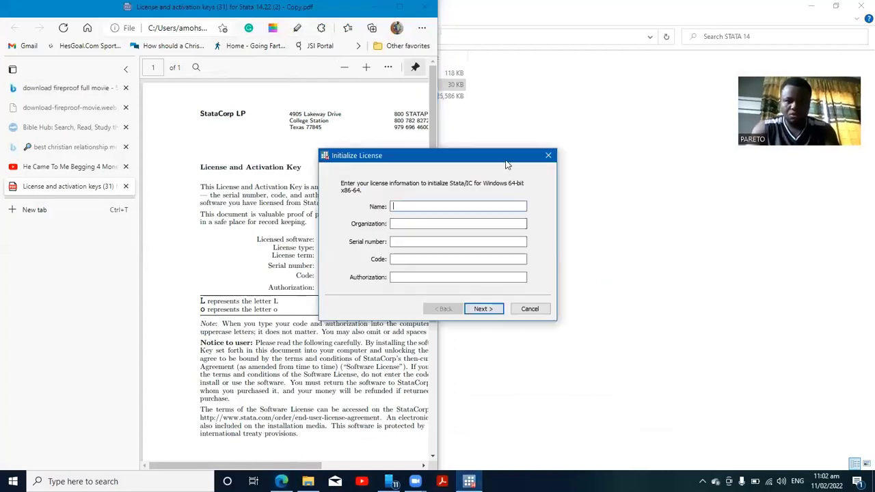
drag(507, 162, 730, 145)
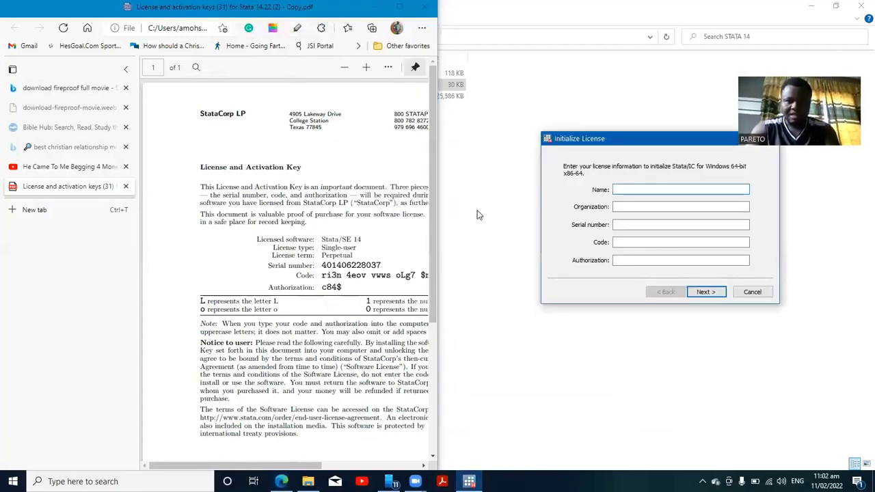
drag(438, 214, 491, 214)
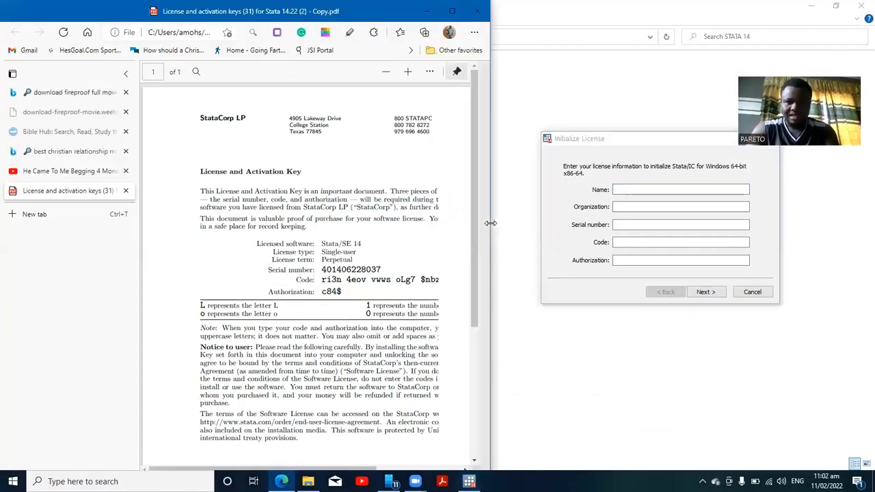
Enter the licensee's name and organization in the Initialize License dialog.
click(633, 186)
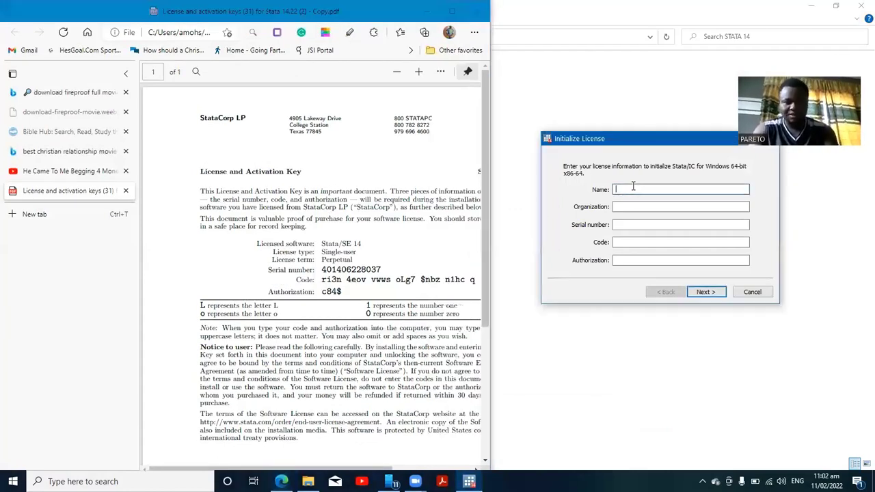
text(Pare)
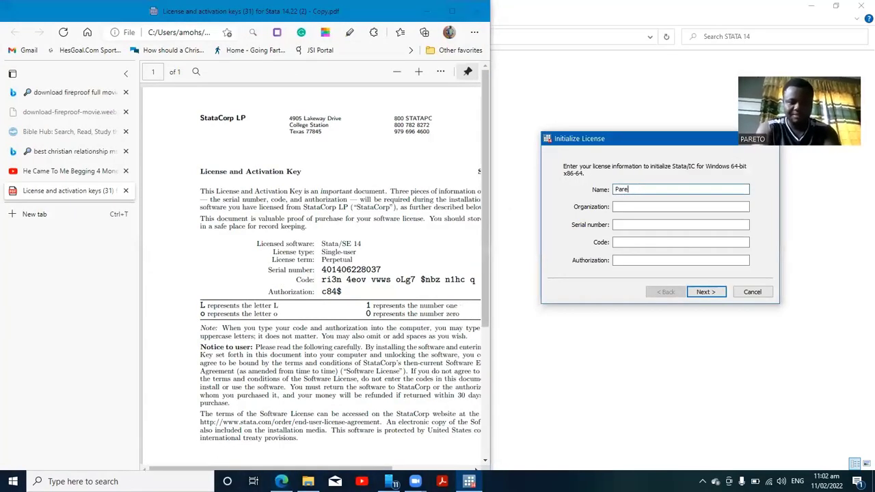
text(to)
key(Tab)
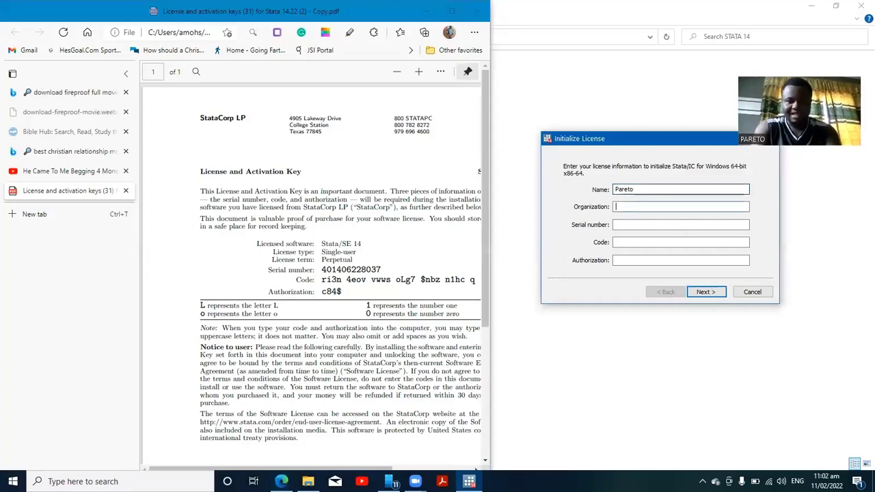
text(Pareto org)
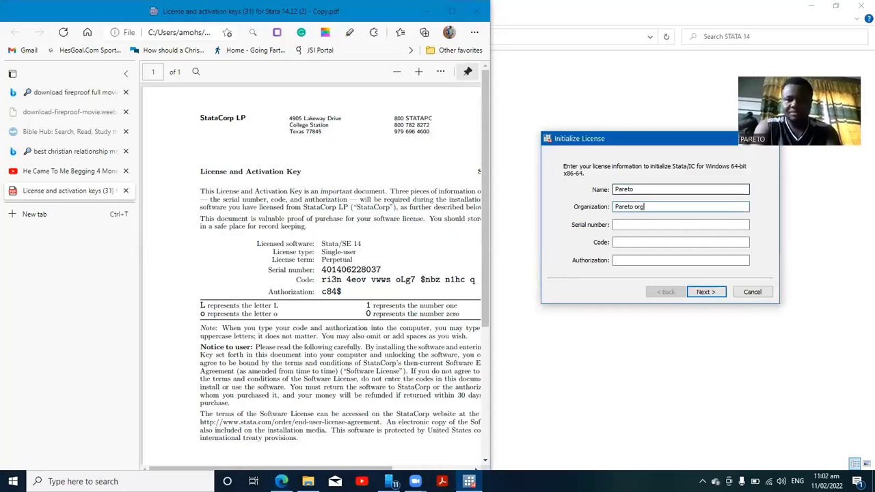
Try to copy the serial number from the license PDF into the Serial number field of the Initialize License dialog.
click(680, 225)
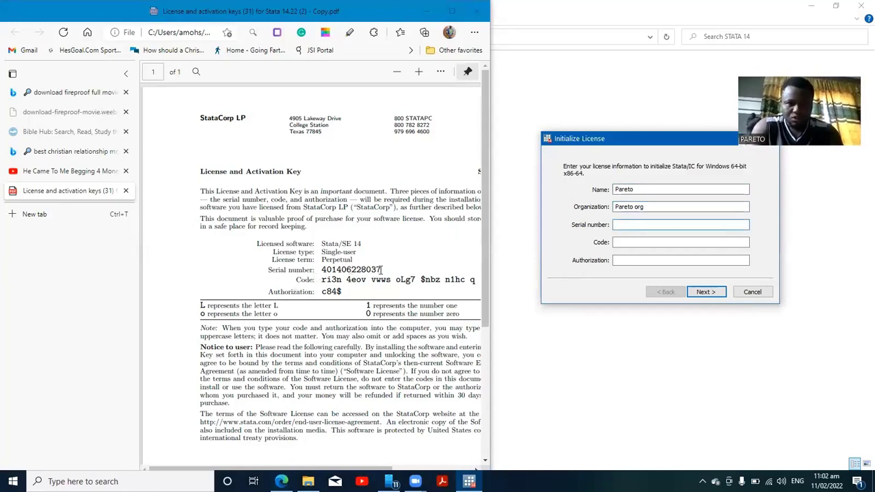
drag(384, 269, 318, 270)
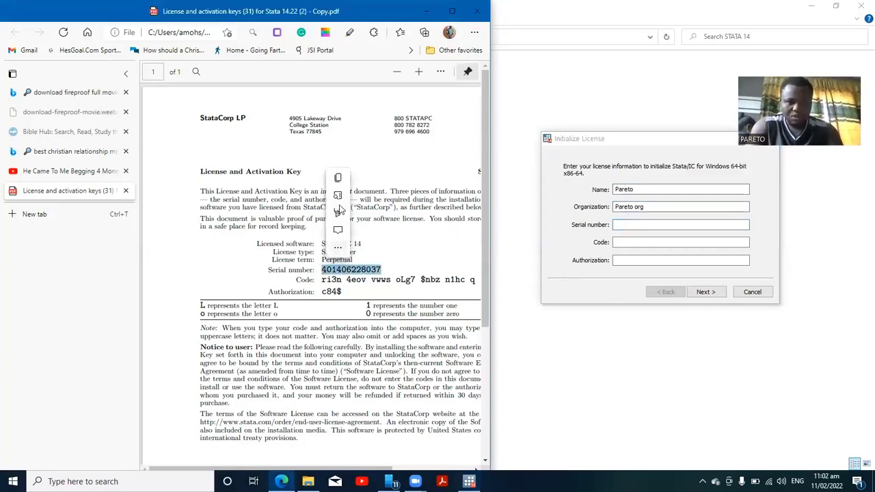
click(338, 181)
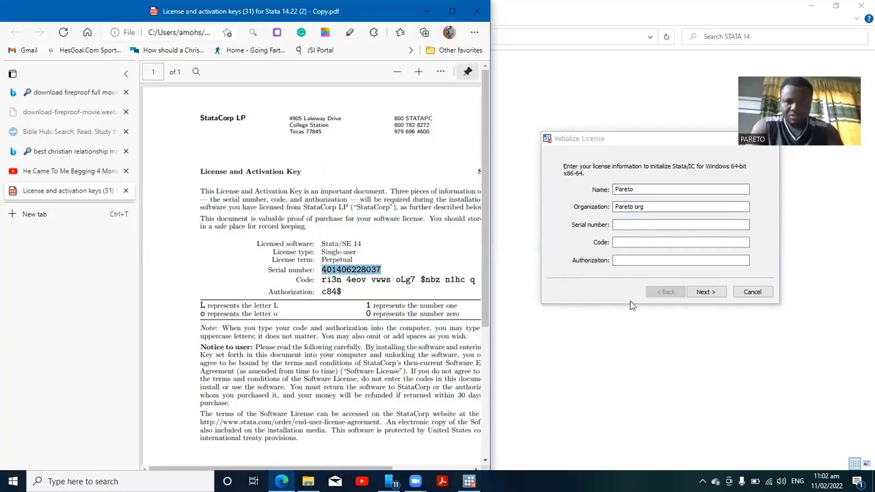
click(647, 225)
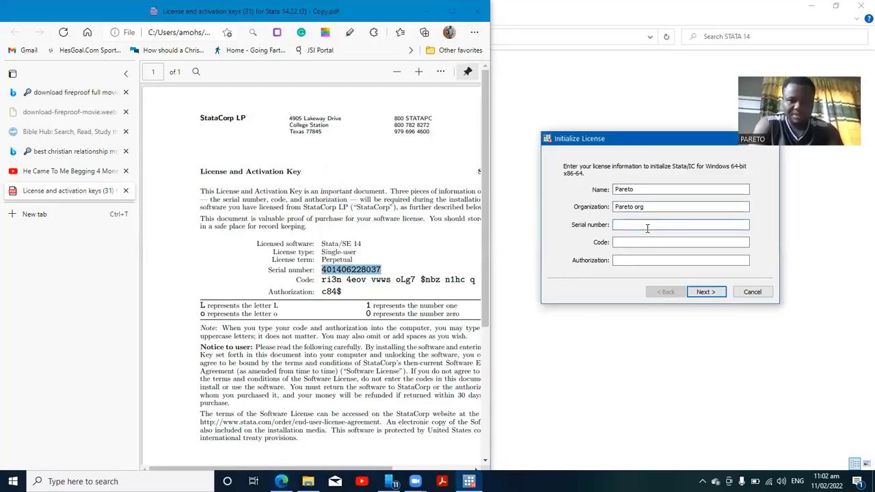
right_click(647, 228)
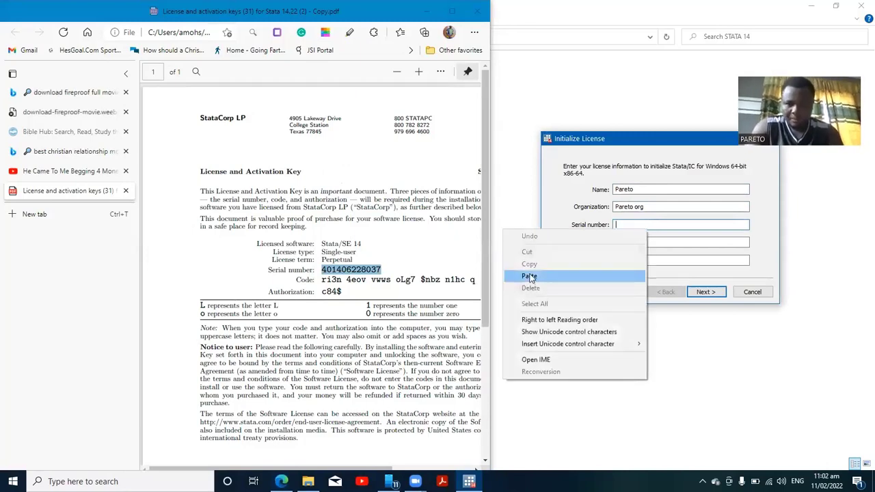
click(530, 276)
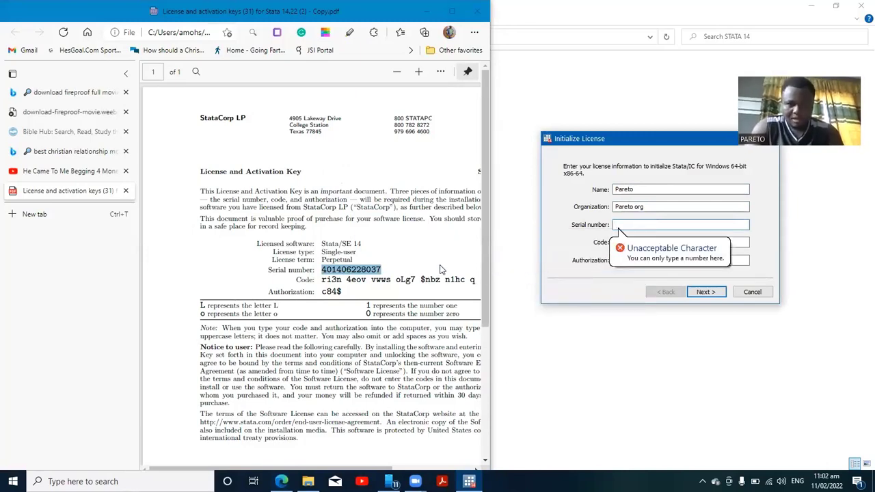
Copy the selected serial number from the license PDF again and try pasting it into the Serial number field.
right_click(353, 269)
click(394, 240)
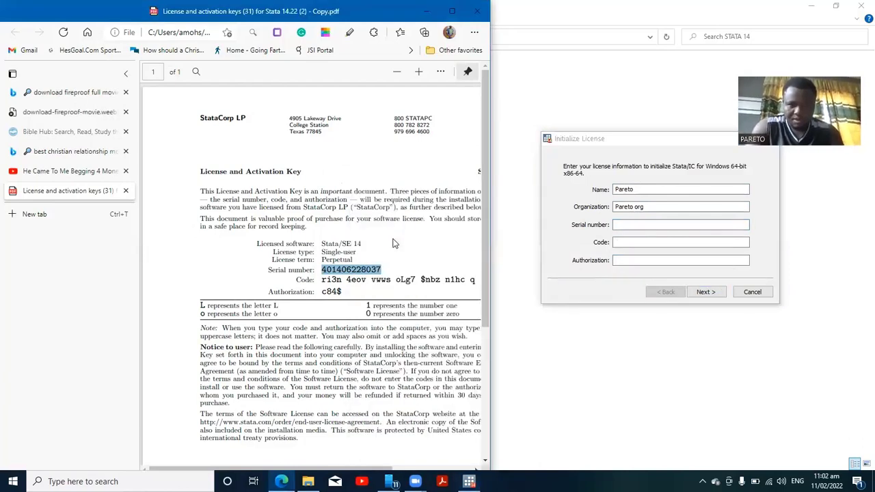
click(642, 225)
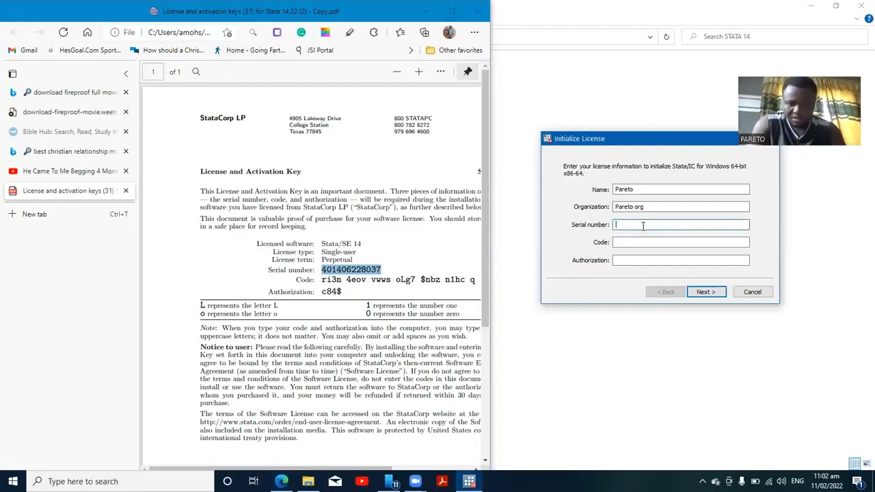
right_click(642, 226)
click(542, 274)
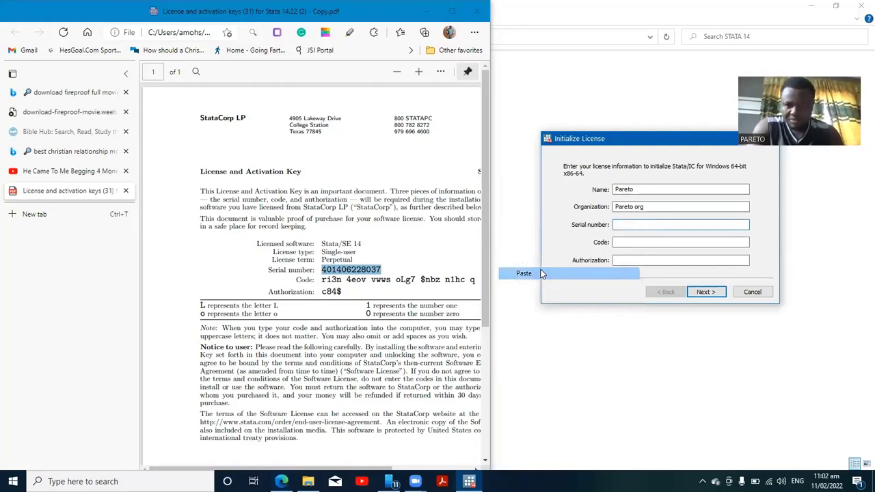
Copy the license code from the license PDF into the Code field of the Initialize License dialog.
click(676, 5)
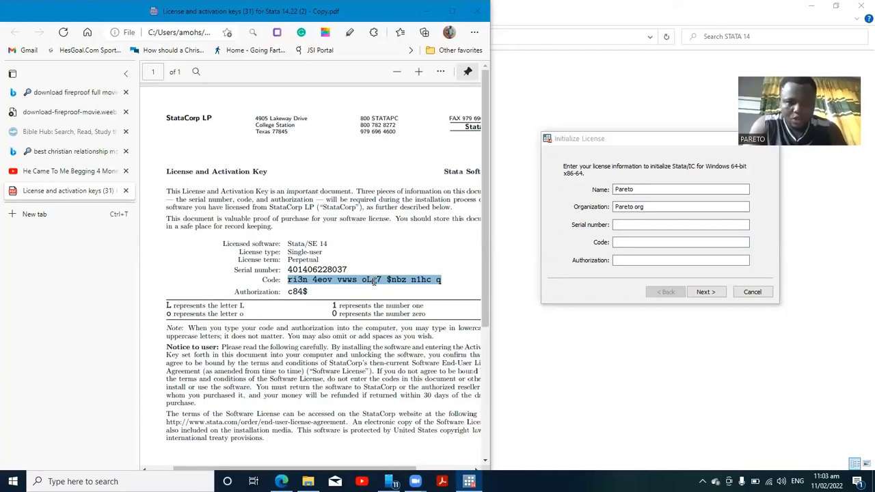
click(645, 244)
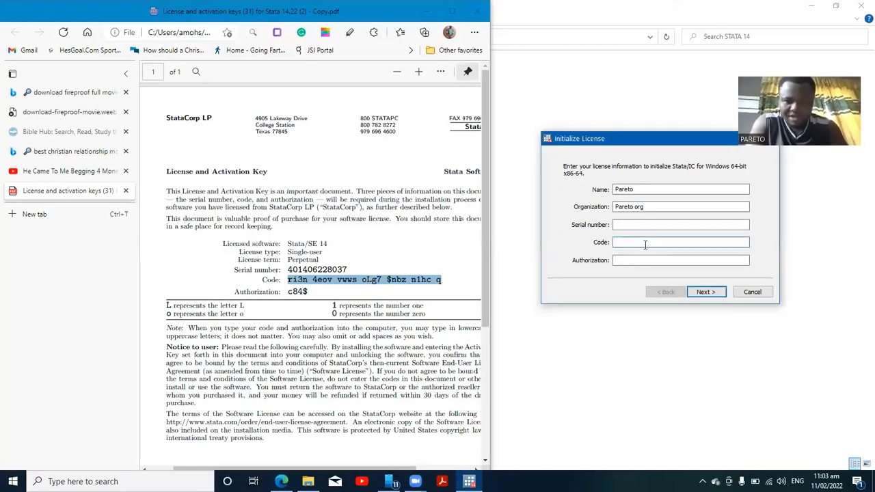
right_click(645, 244)
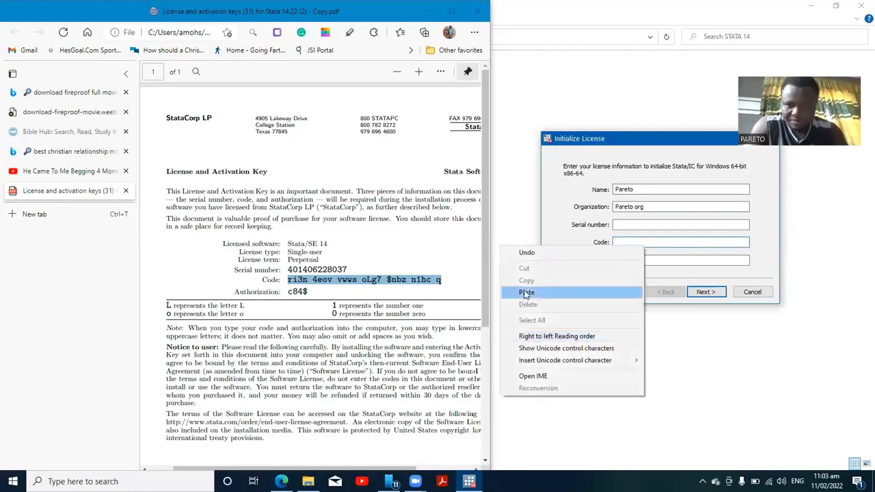
click(525, 294)
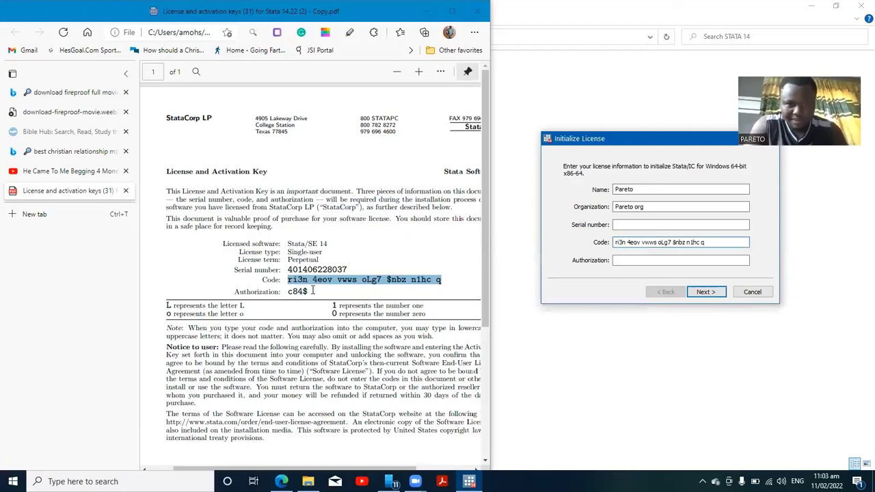
Copy the authorization value from the license PDF into the Authorization field of the Initialize License dialog.
drag(312, 292, 289, 292)
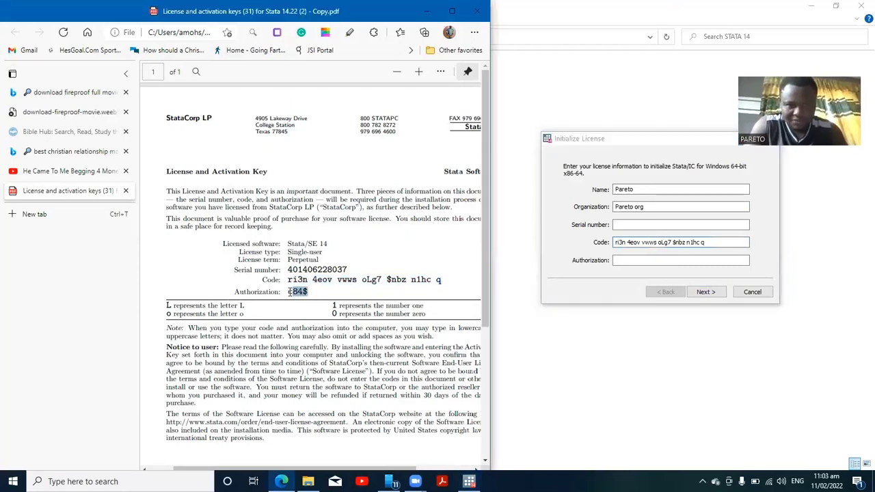
right_click(286, 291)
click(288, 290)
drag(288, 291, 305, 293)
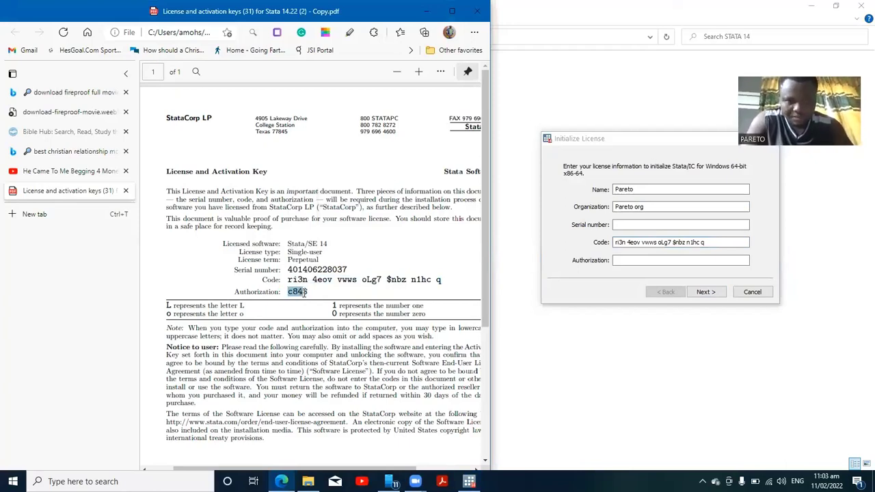
right_click(307, 291)
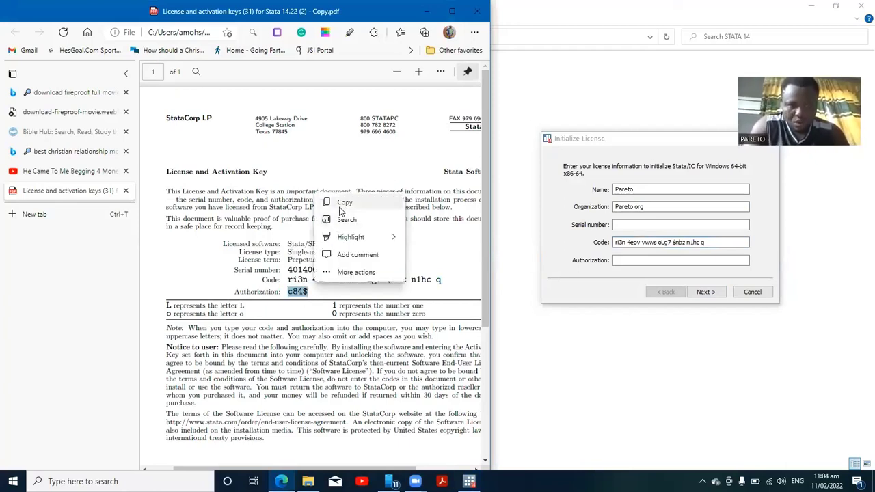
click(342, 206)
double_click(339, 207)
click(636, 260)
click(635, 260)
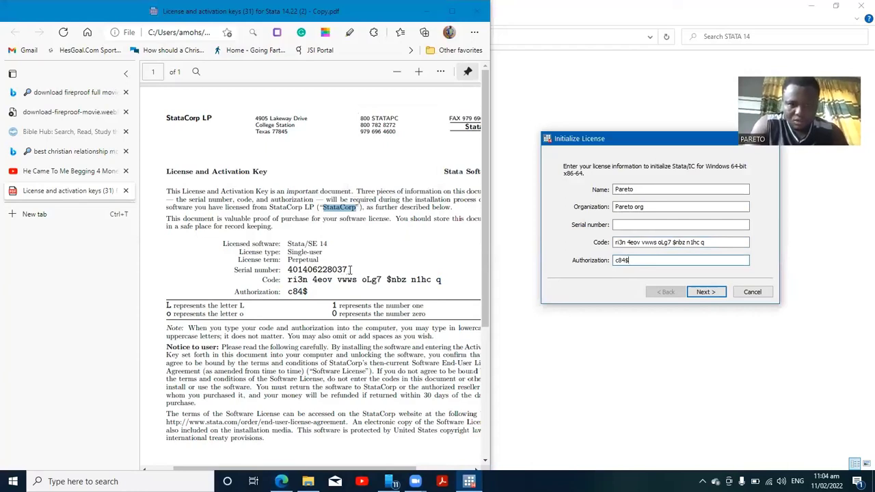
Copy the full serial number from the license PDF into the Serial number field of the Initialize License dialog.
drag(352, 271, 287, 269)
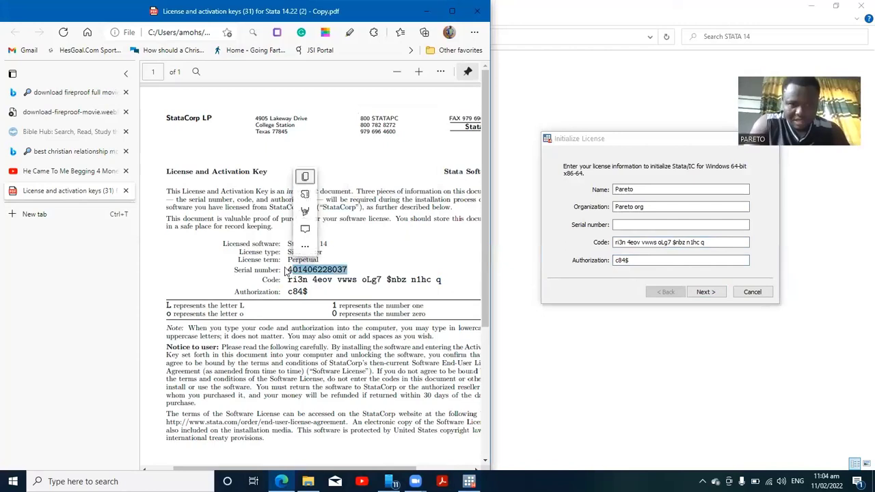
right_click(291, 272)
click(287, 269)
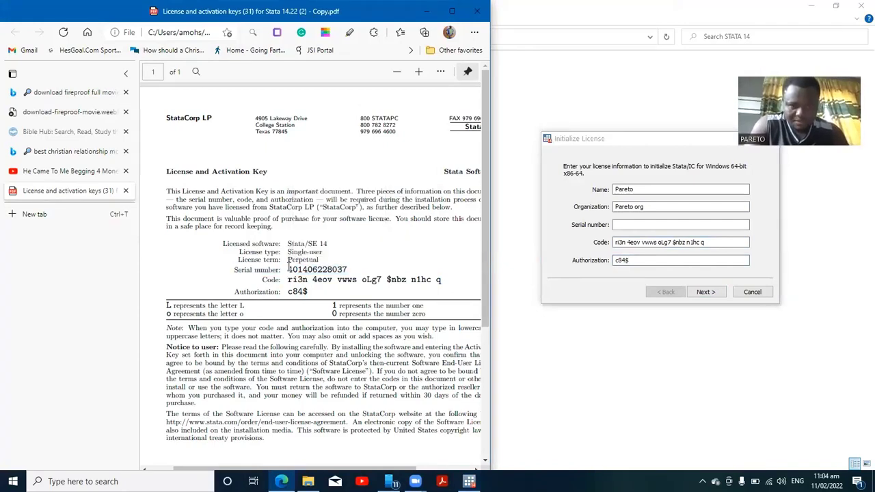
drag(288, 269, 349, 274)
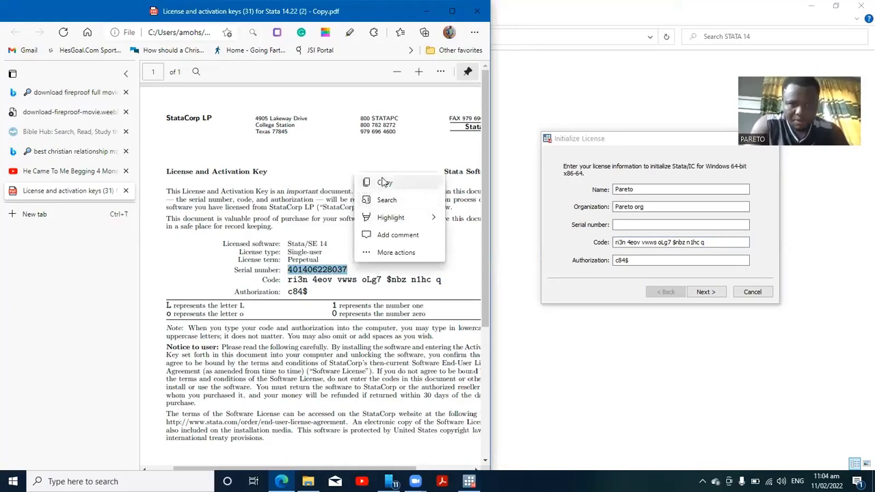
click(375, 181)
click(625, 226)
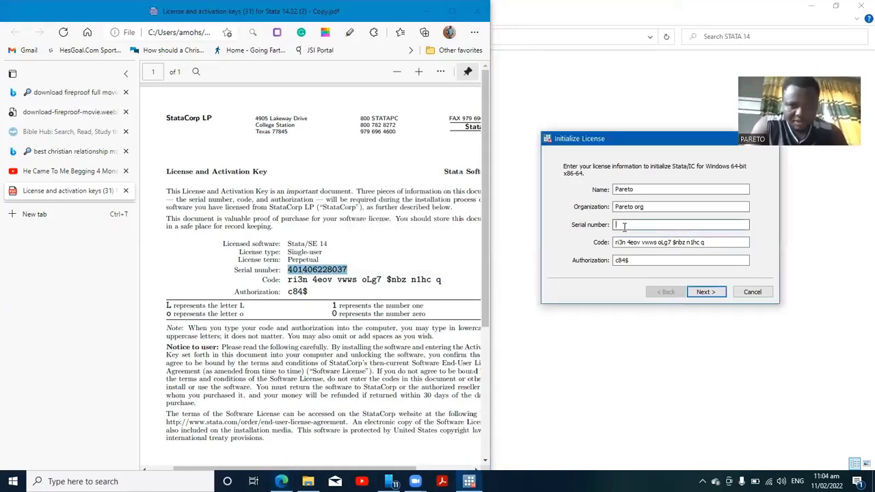
key(ctrl+v)
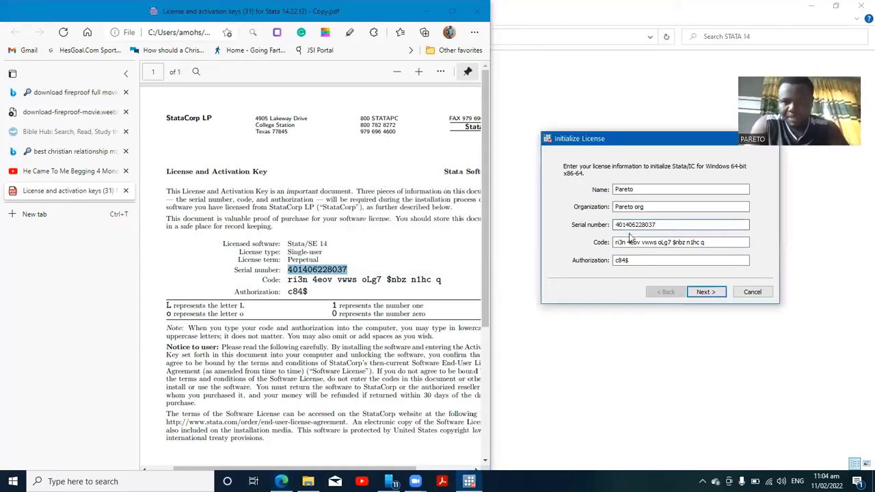
Submit the license details, opt out of registering Stata online, and finish the setup dialog.
click(702, 292)
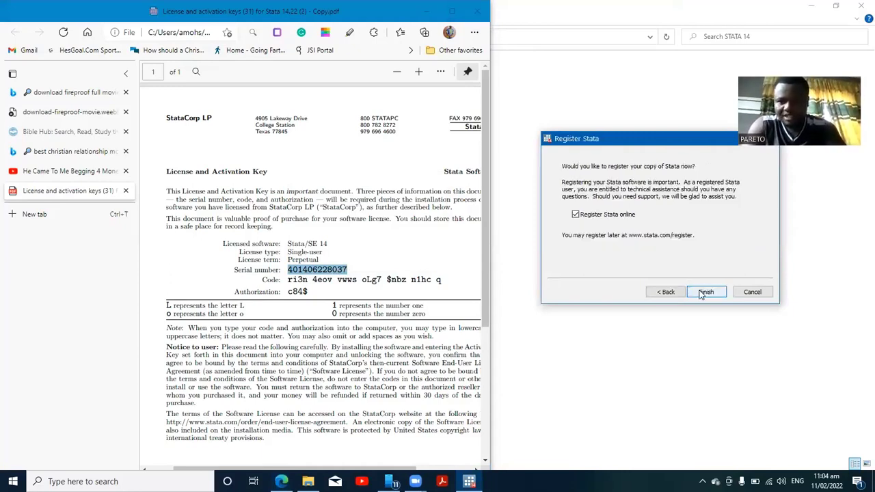
click(577, 215)
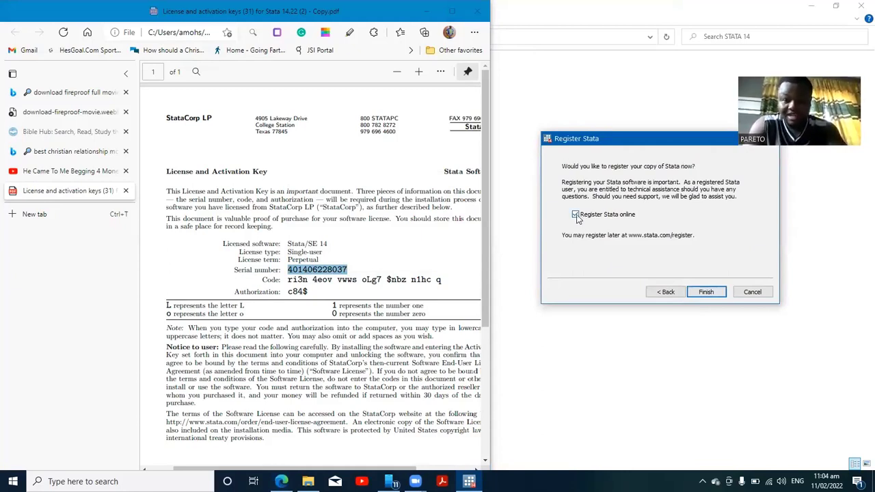
click(715, 296)
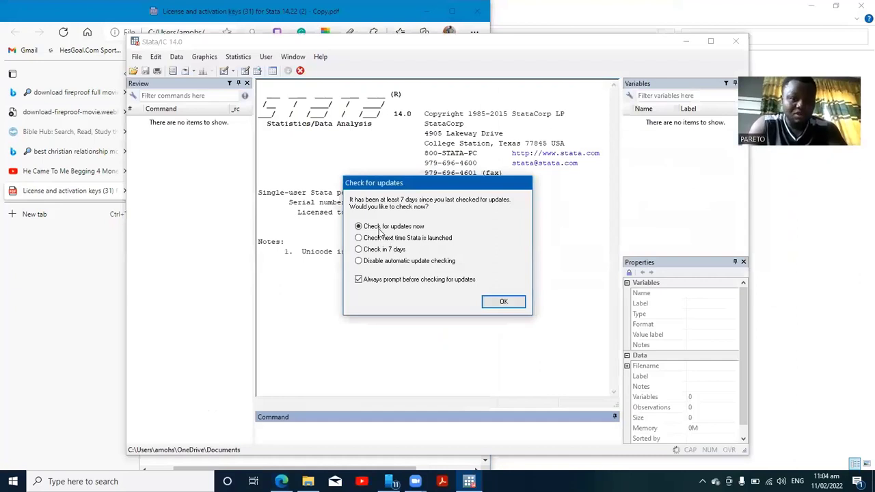
Disable automatic update checking in the update prompt and maximize the Stata/IC 14.0 window.
click(360, 262)
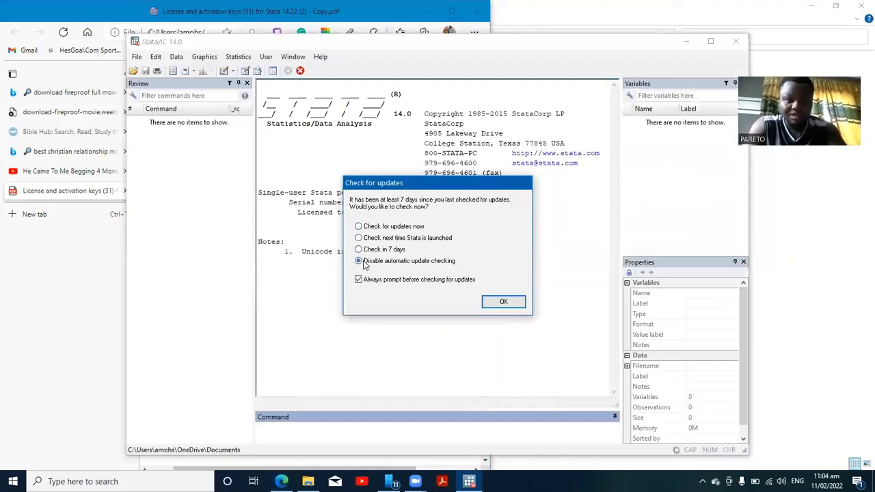
click(503, 301)
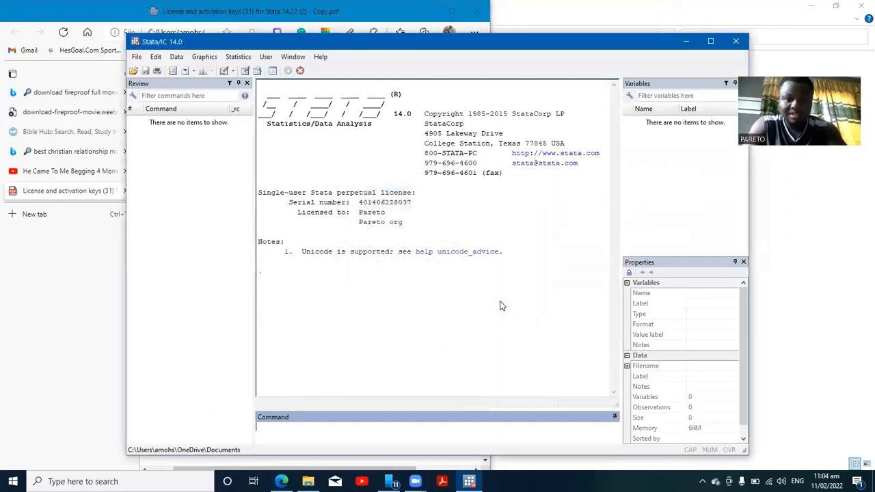
click(712, 42)
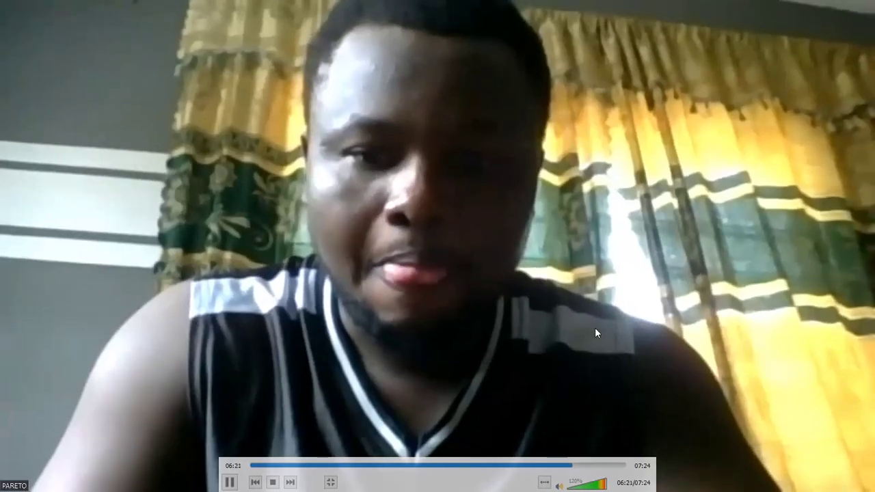
double_click(595, 332)
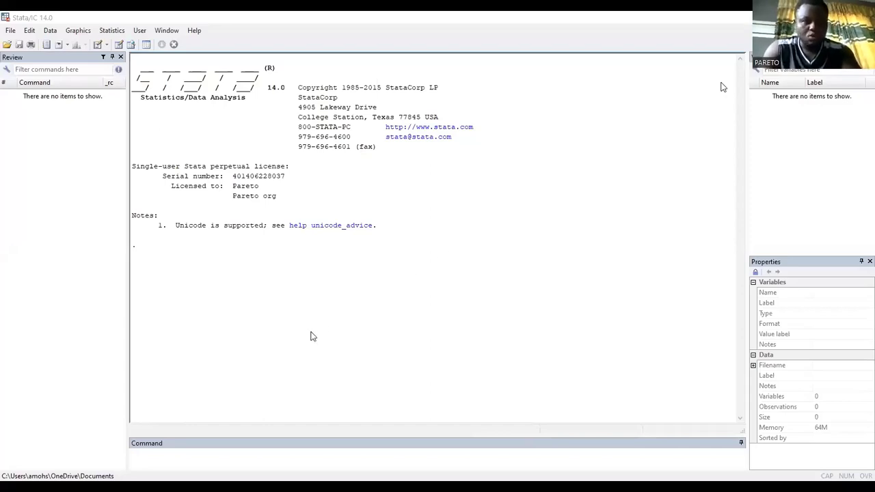
Switch to the STATA 14 folder in File Explorer and select the JFE_wages2 Excel file.
click(376, 344)
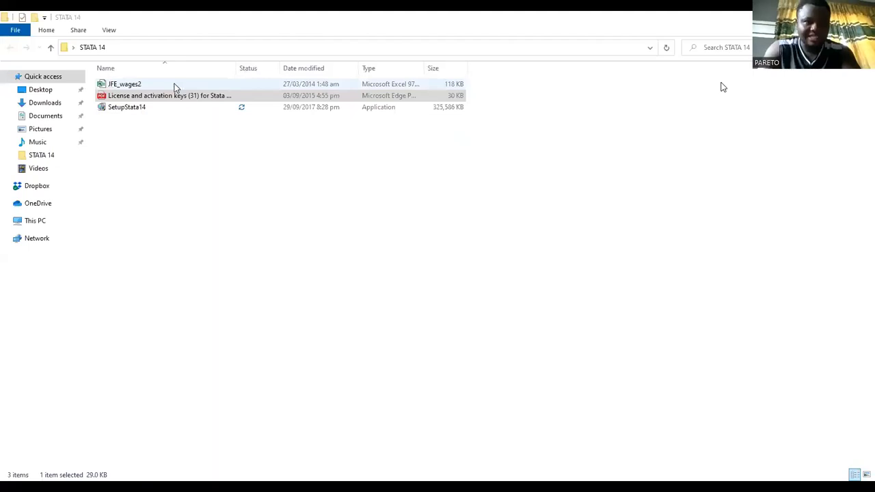
click(174, 87)
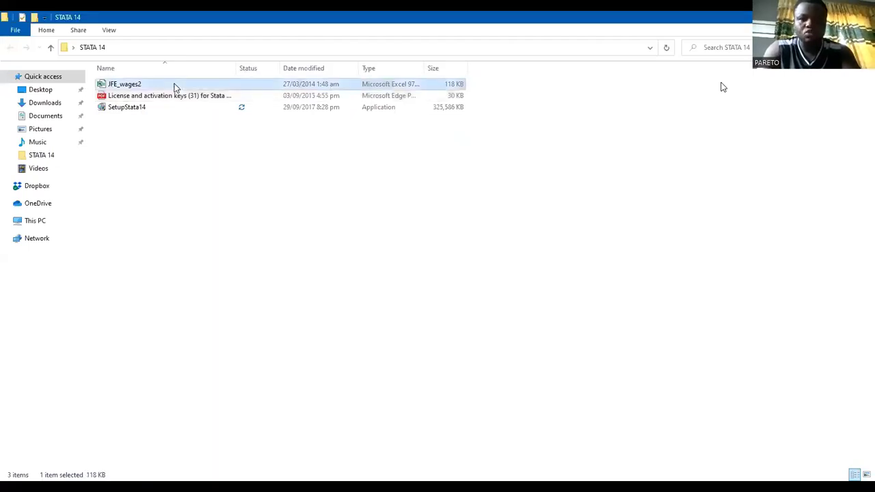